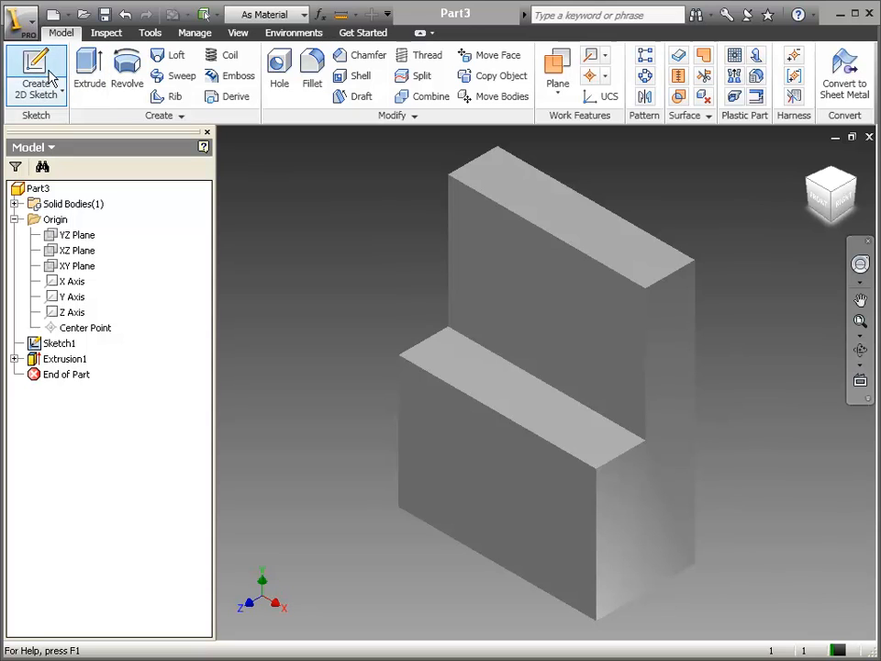
Start a 2D sketch on the upper front face and place two center points about 1 in from its two side edges.
left_click(36, 75)
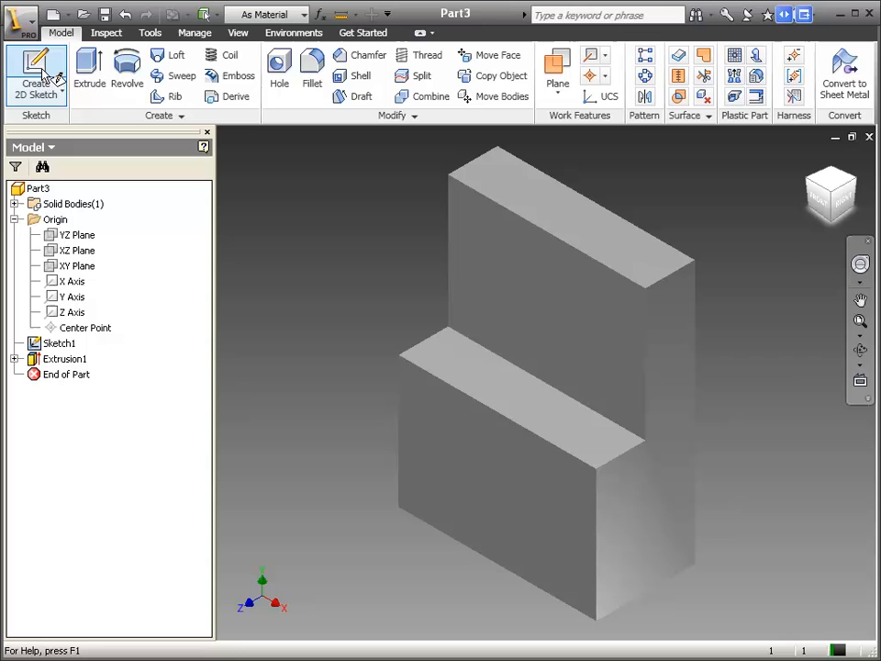
left_click(576, 307)
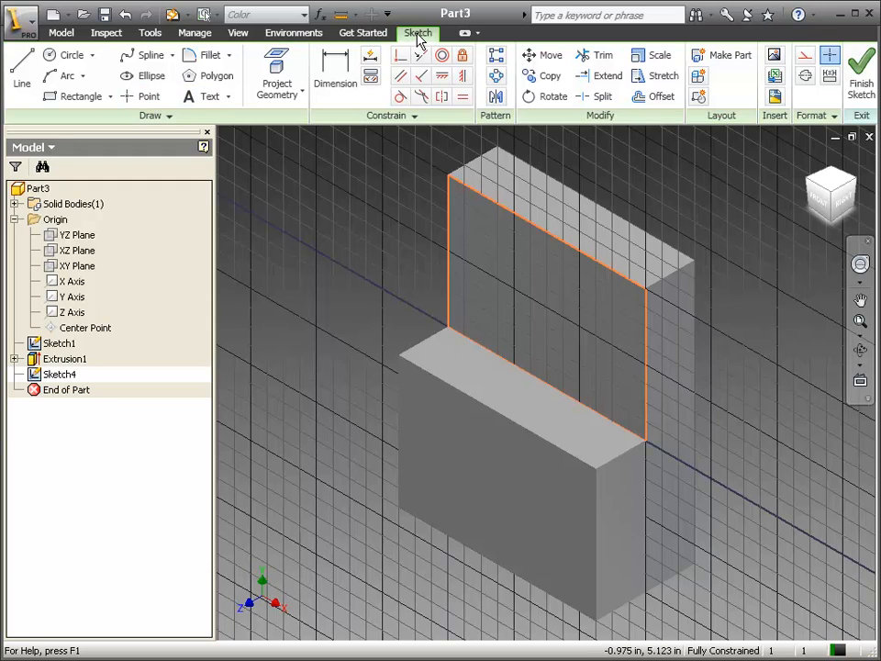
left_click(147, 99)
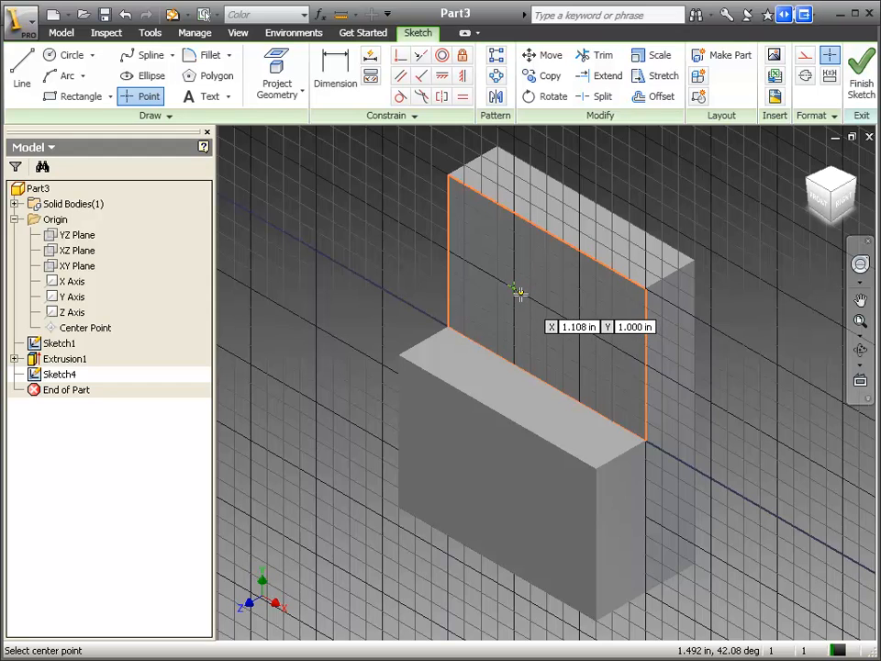
left_click(581, 328)
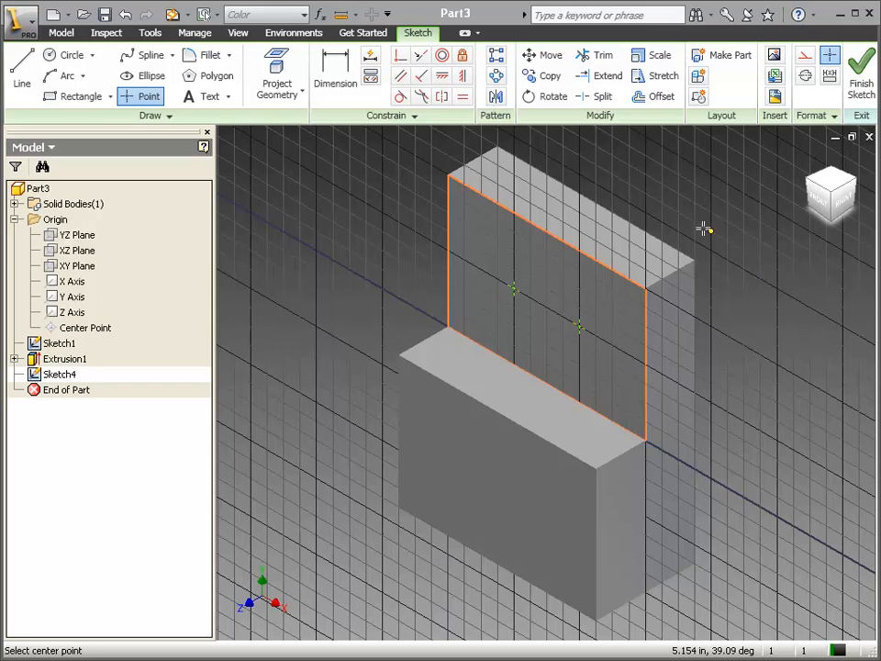
Dimension the left center point from the face's left vertical edge and set the distance to .75 in.
left_click(336, 72)
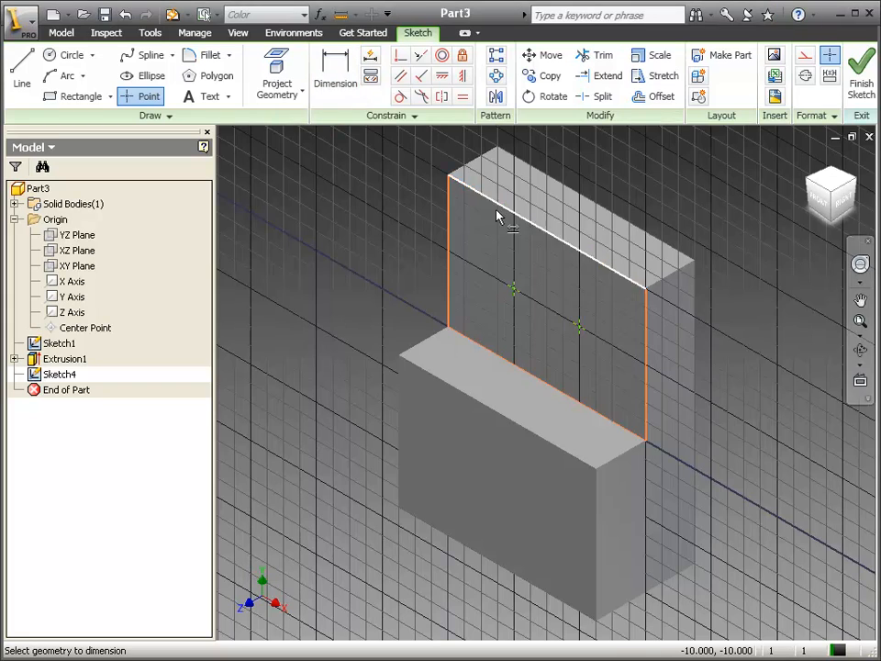
left_click(448, 223)
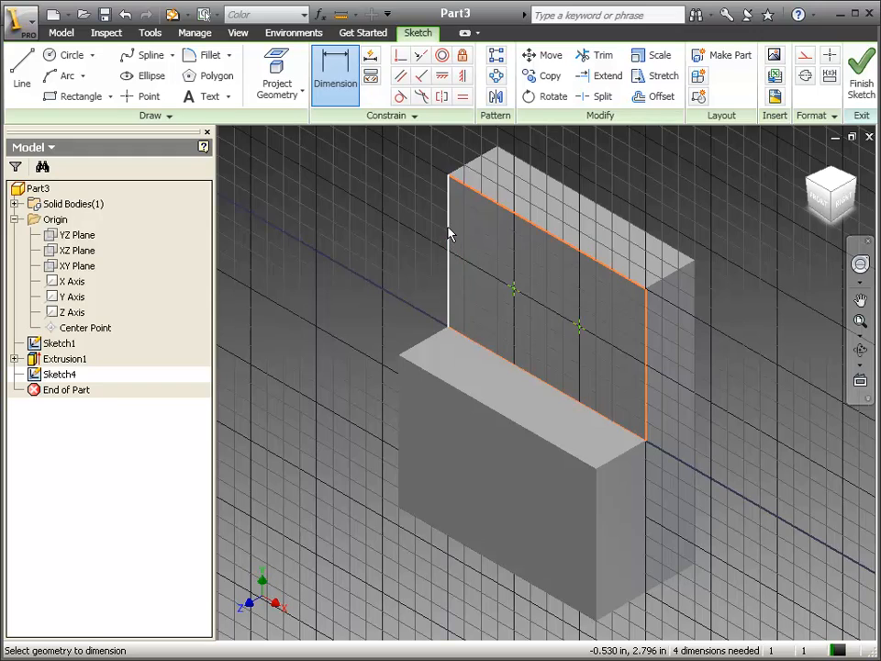
left_click(509, 275)
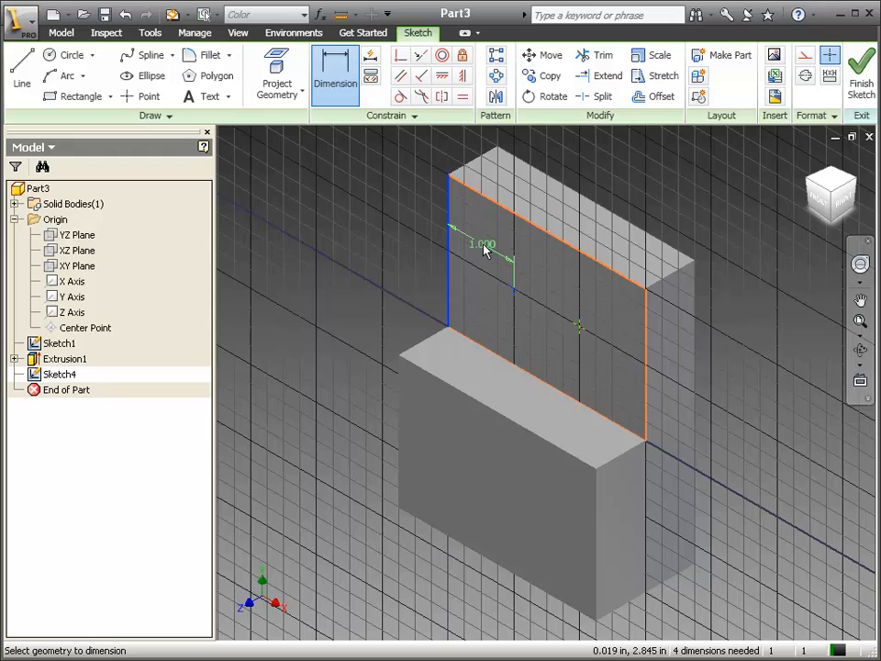
left_click(486, 251)
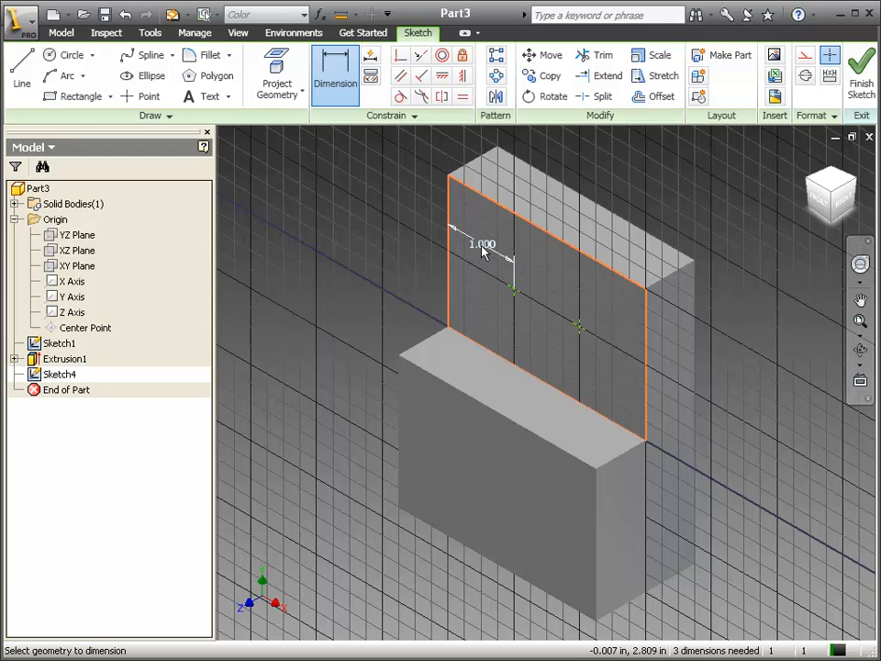
left_click(484, 248)
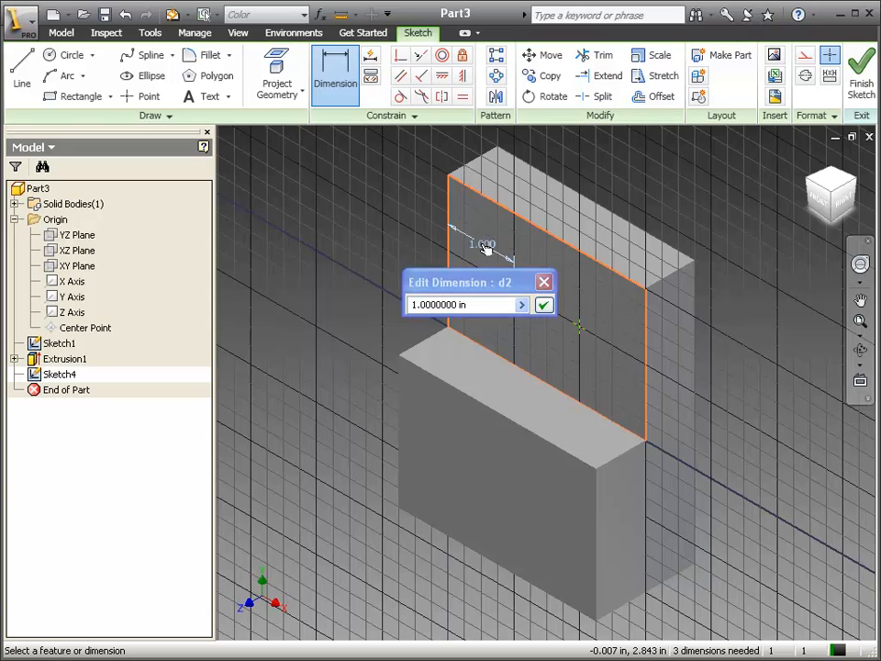
left_click_drag(485, 304, 303, 306)
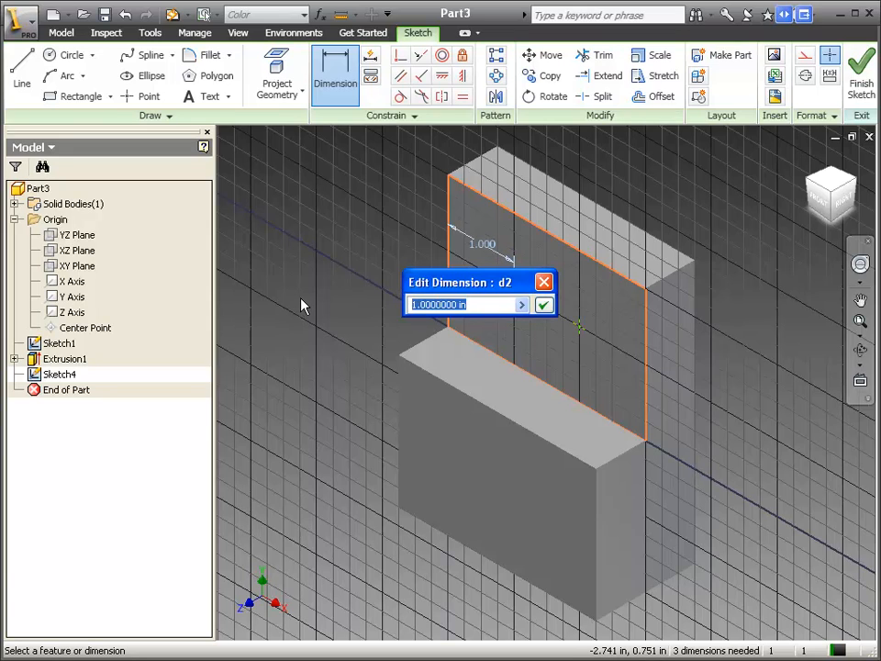
type(".75")
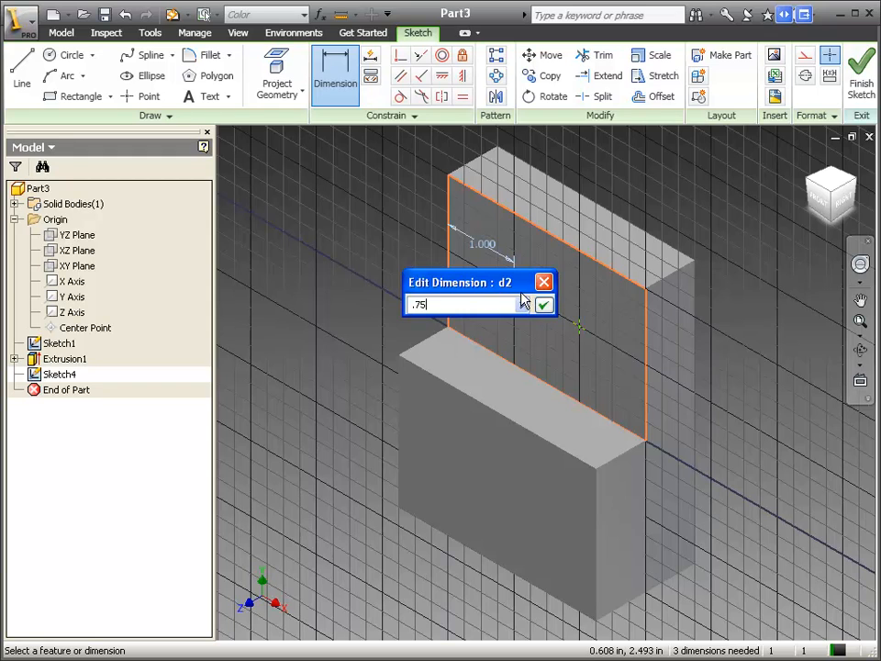
mouse_move(510, 283)
left_mouse_down()
mouse_move(352, 248)
mouse_move(348, 231)
left_mouse_up()
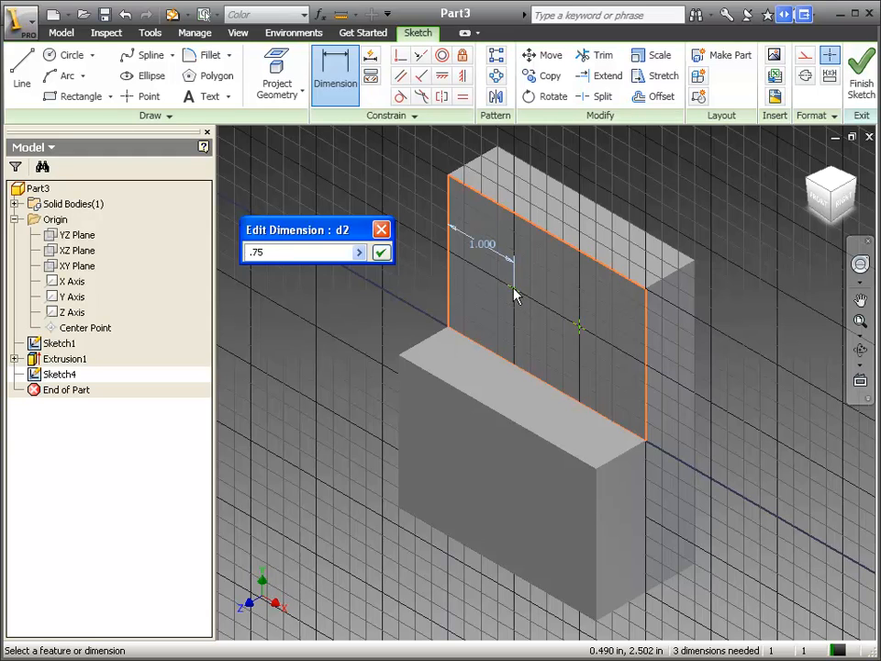
left_click(383, 256)
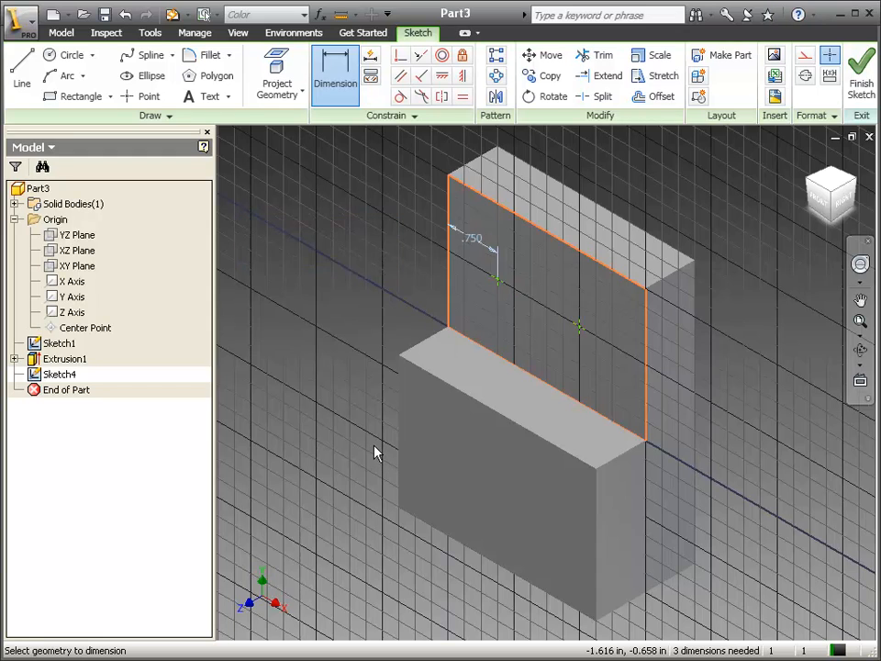
Dimension the right center point .75 in from the face's right vertical edge and finish the sketch.
left_click(646, 334)
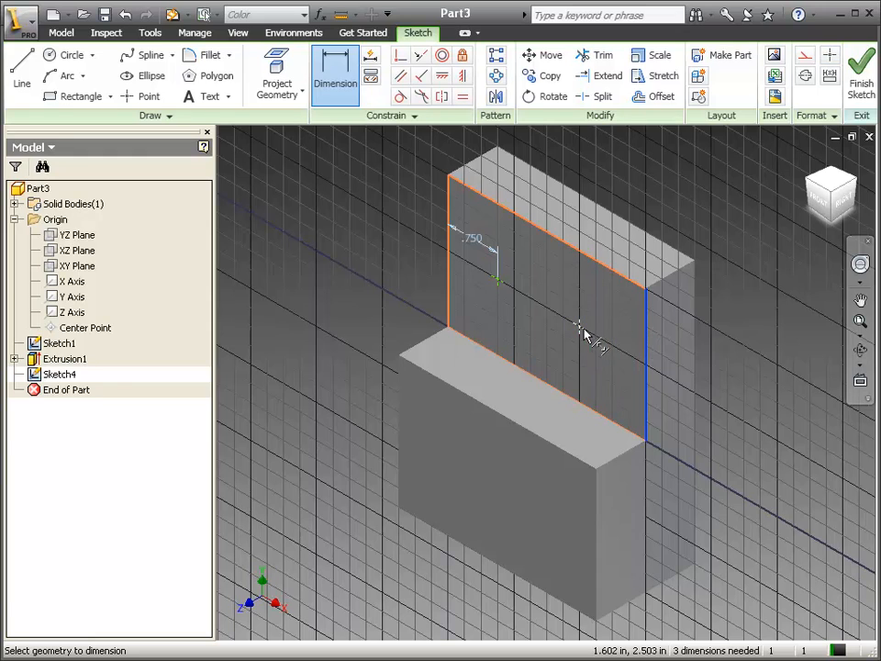
left_click(582, 327)
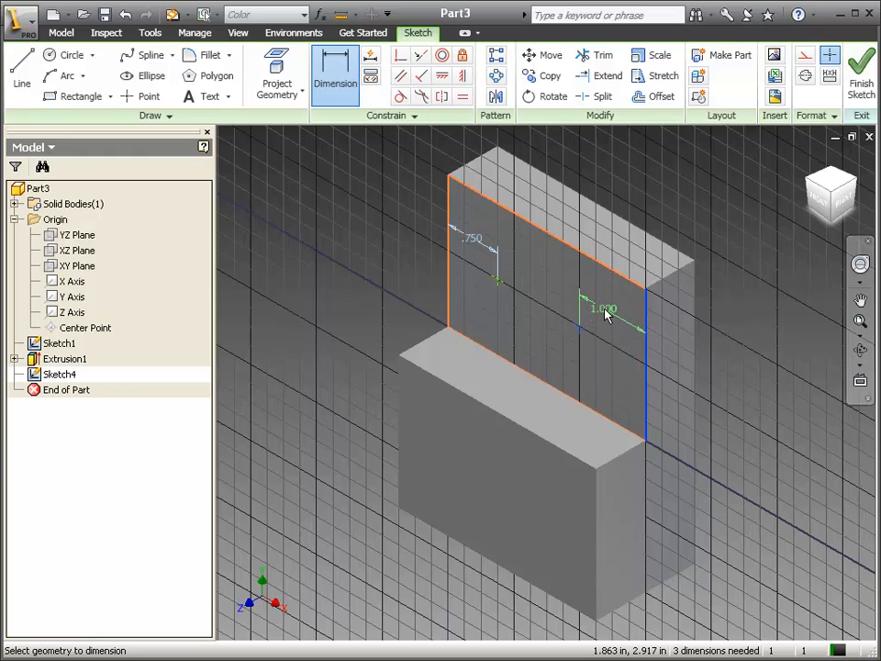
left_click(604, 315)
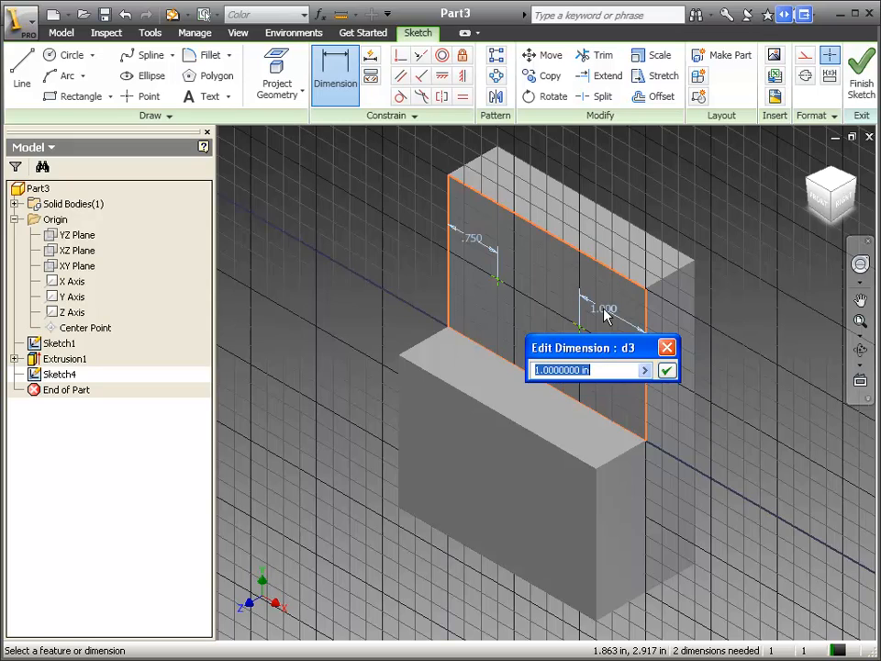
type(".75")
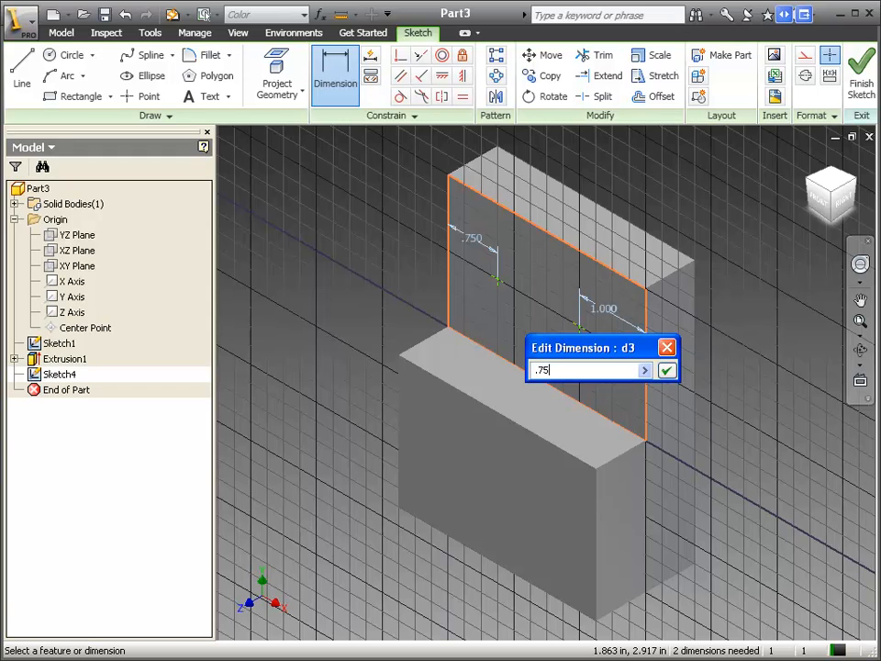
key("Return")
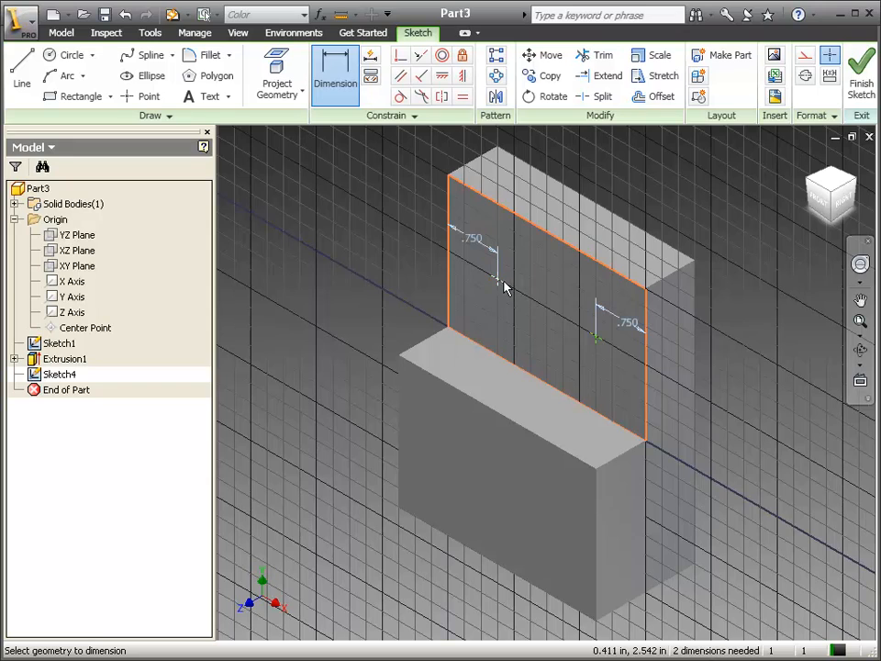
left_click(537, 228)
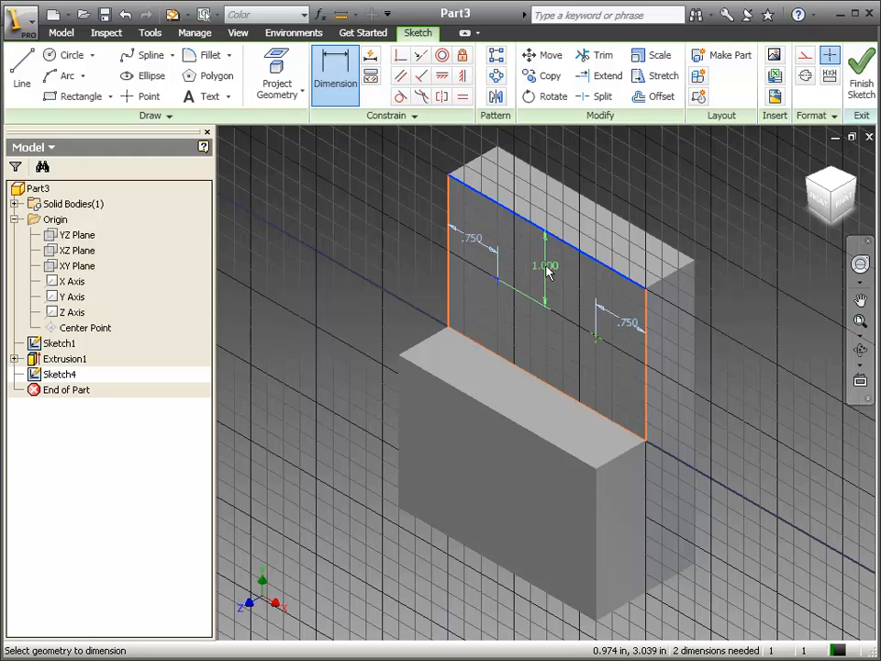
key("Escape")
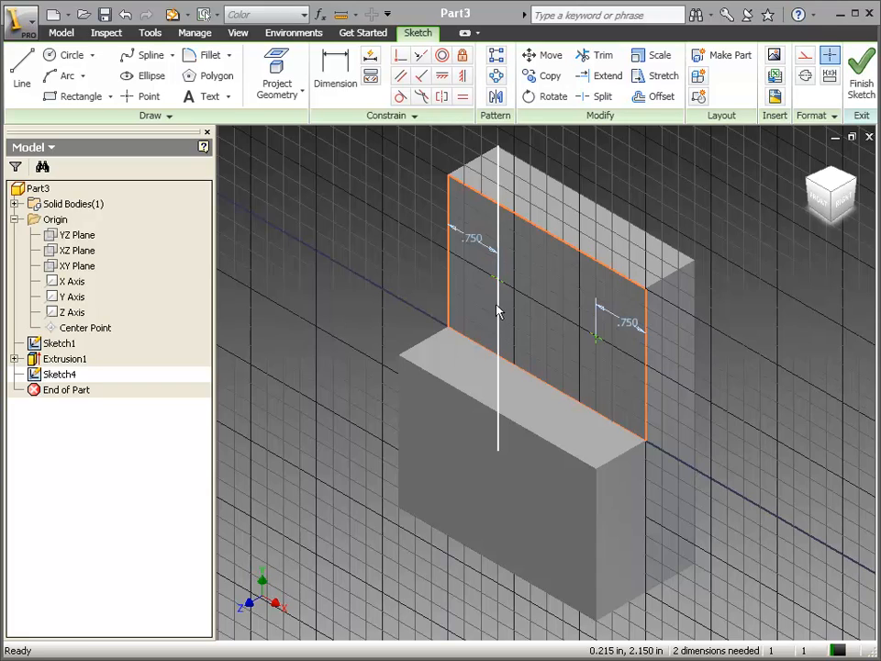
left_click(861, 75)
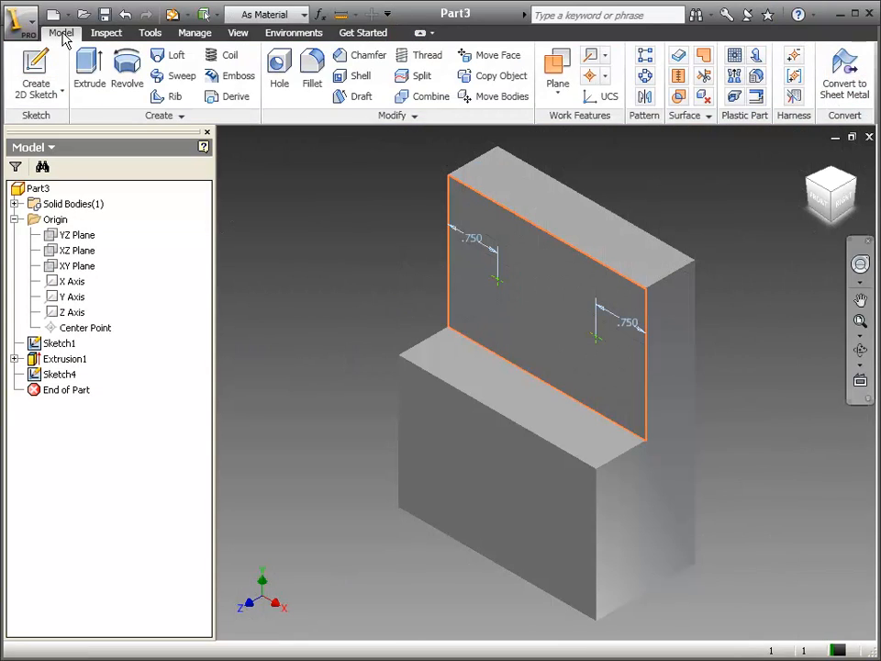
Start a Hole feature with From Sketch placement and select both sketch points as hole centers.
left_click(280, 69)
left_click_drag(196, 158, 519, 110)
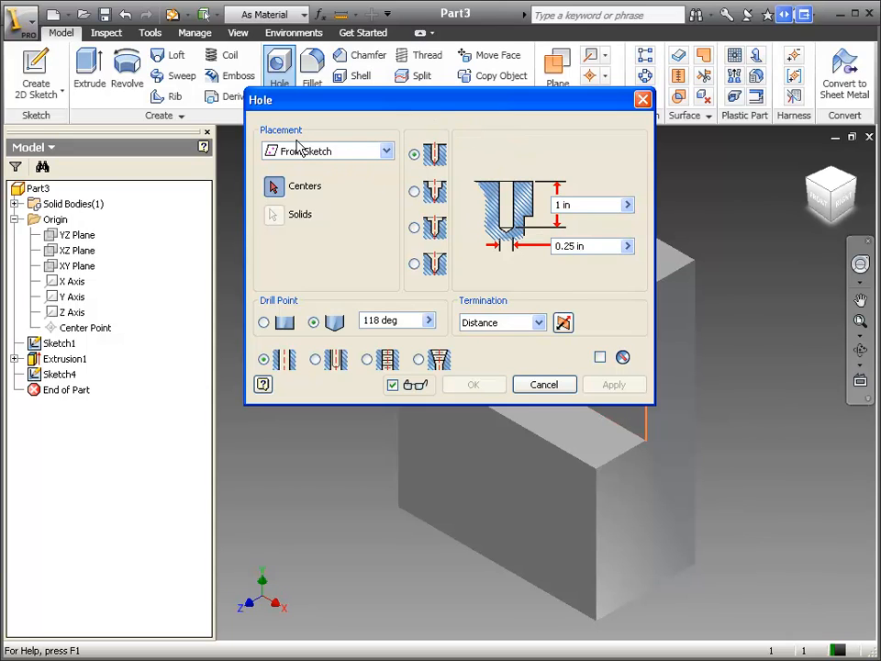
left_click(354, 151)
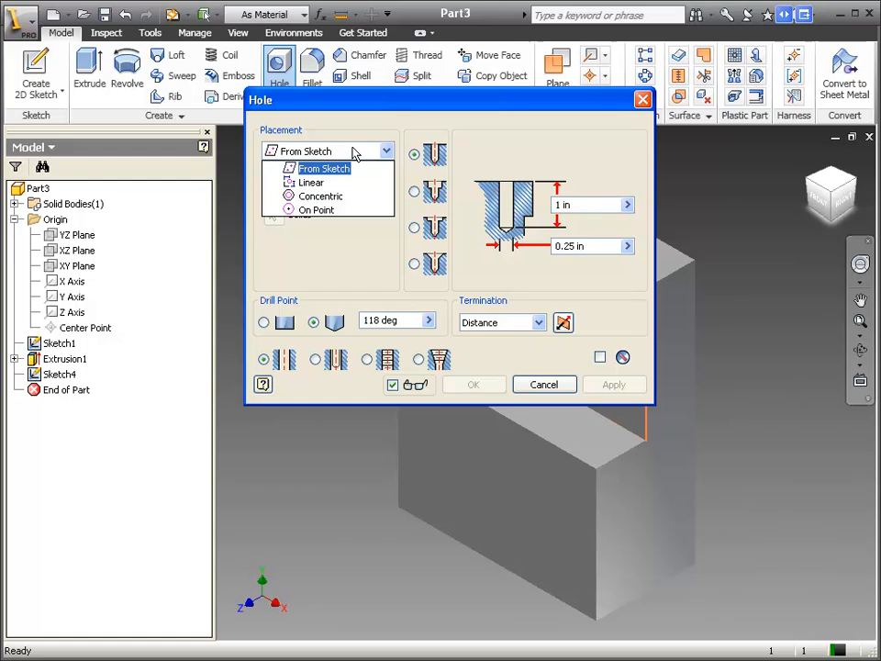
left_click(356, 153)
left_click(363, 153)
left_click(374, 156)
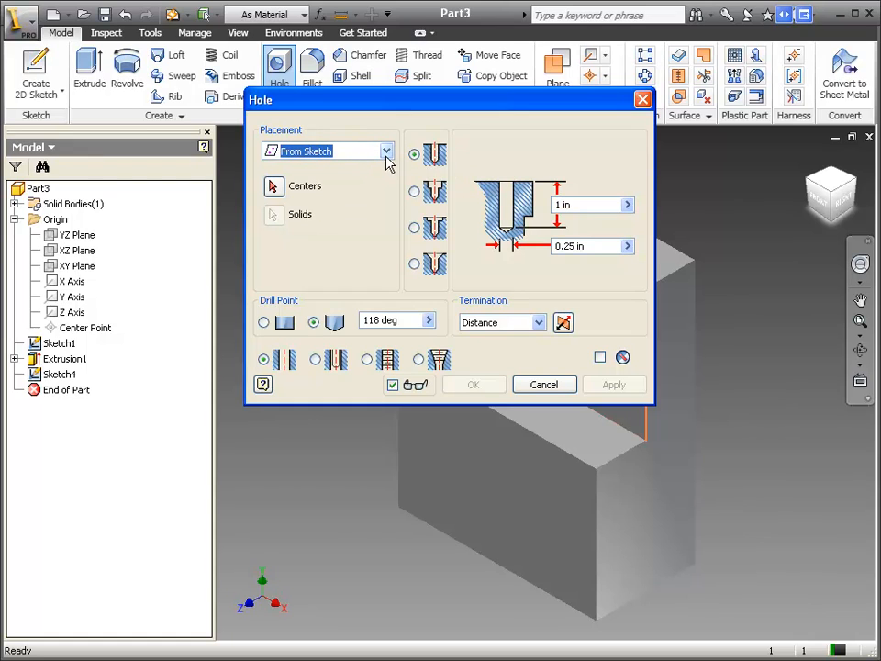
left_click(274, 189)
mouse_move(415, 99)
left_mouse_down()
mouse_move(203, 84)
mouse_move(175, 25)
left_mouse_up()
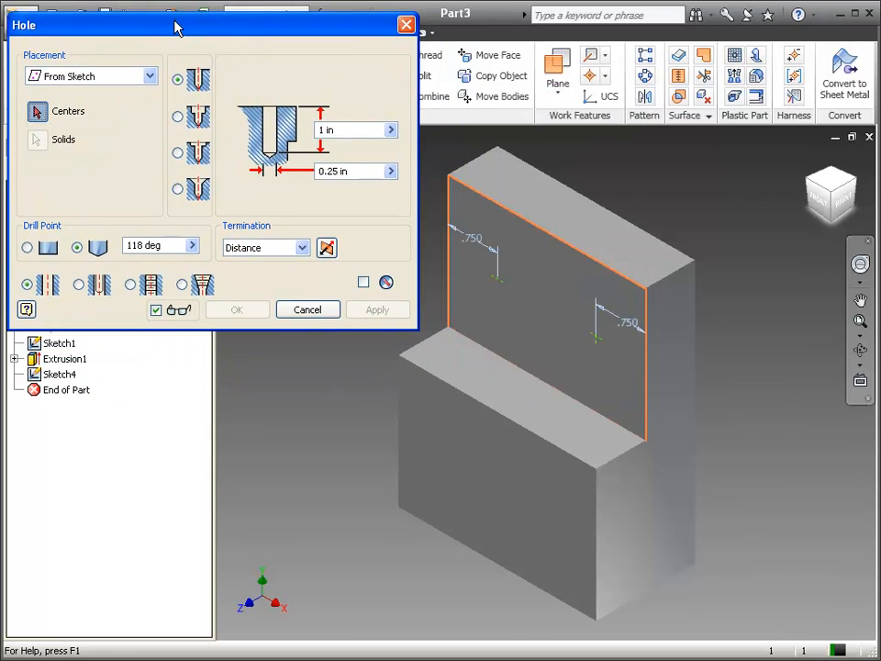
left_click(498, 286)
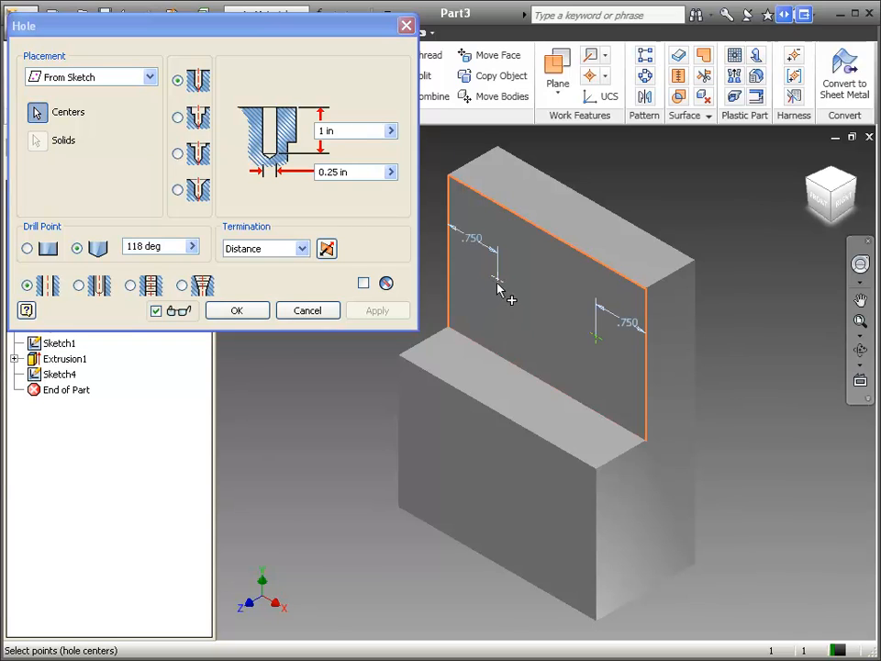
left_click(596, 337)
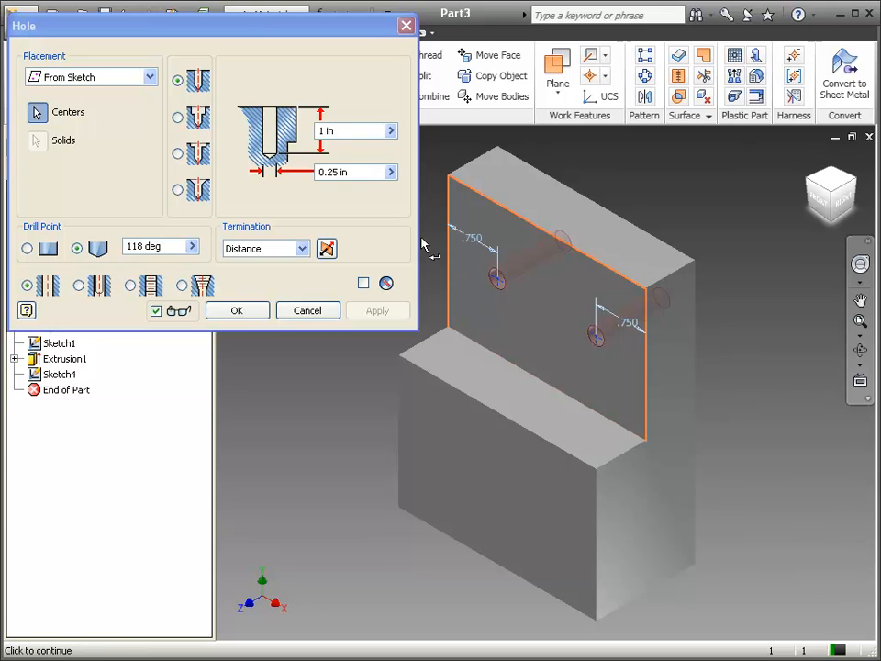
Set the hole diameter to .5 in with Through All termination and create both holes.
left_click(364, 172)
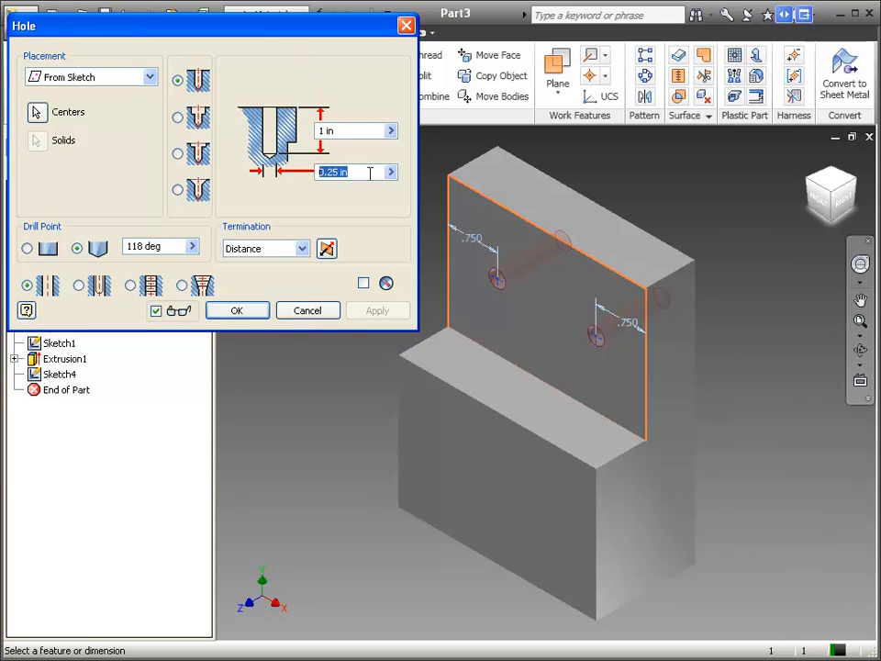
left_click(368, 172)
type(".5")
left_click(391, 133)
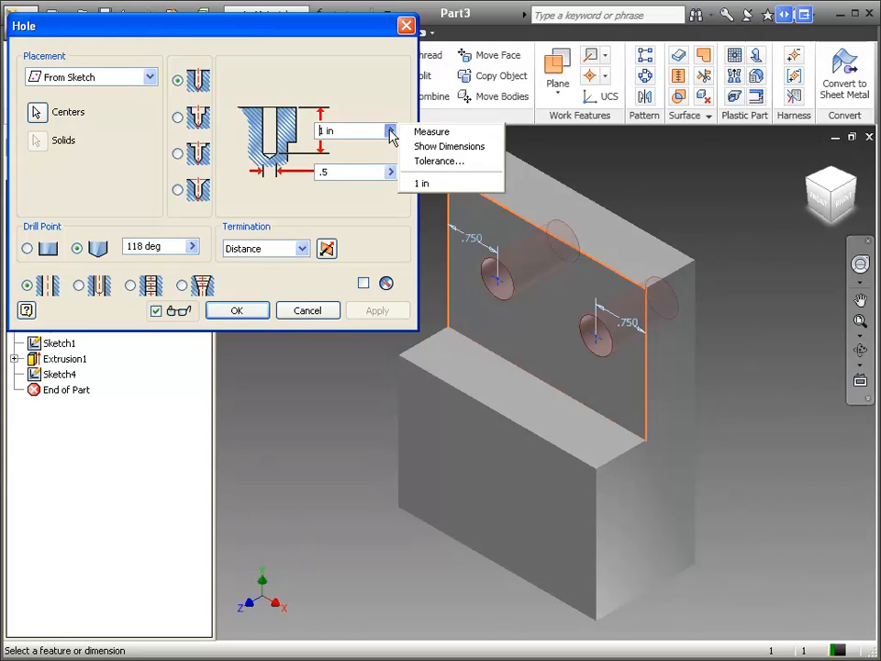
left_click(390, 130)
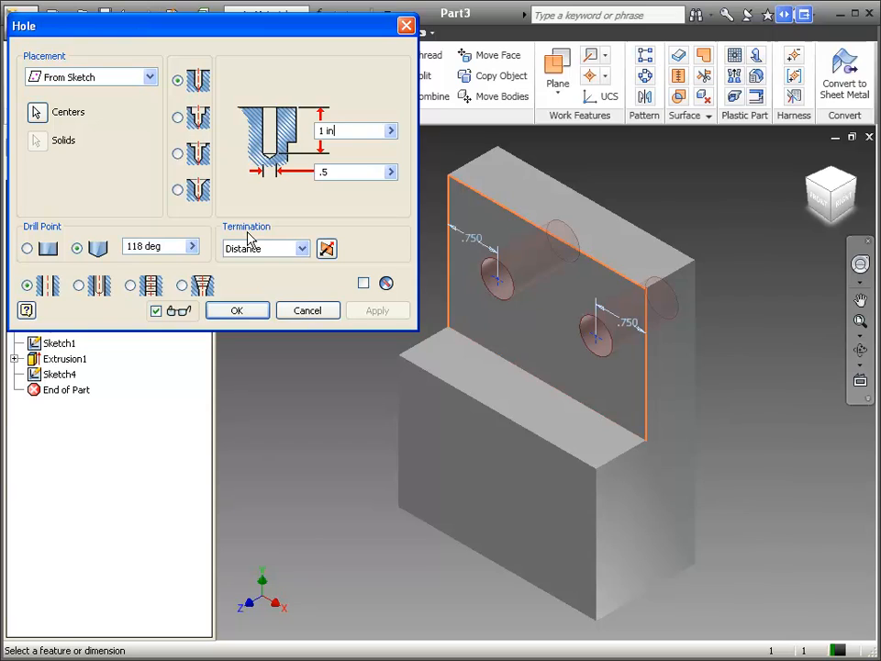
left_click(291, 256)
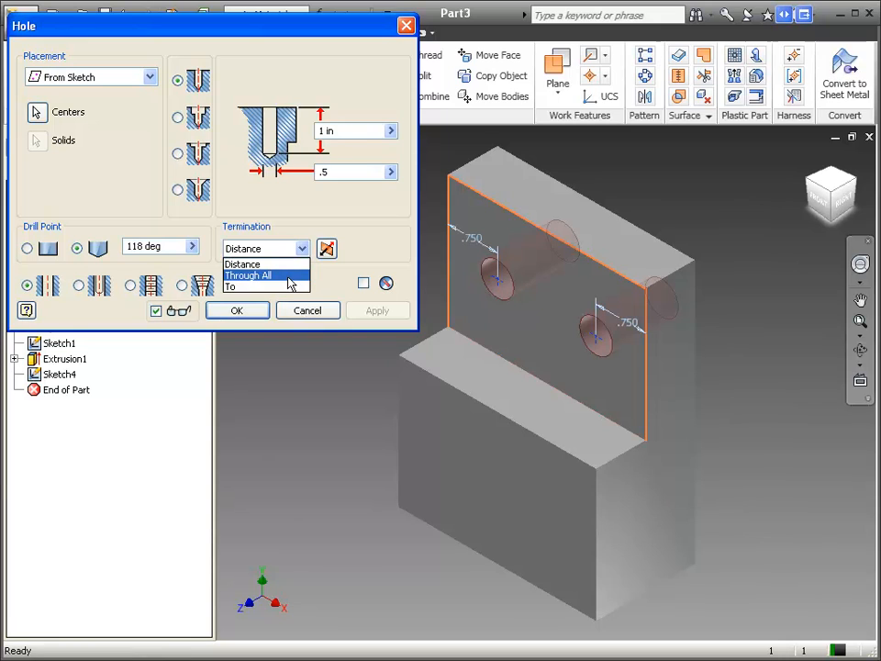
left_click(288, 275)
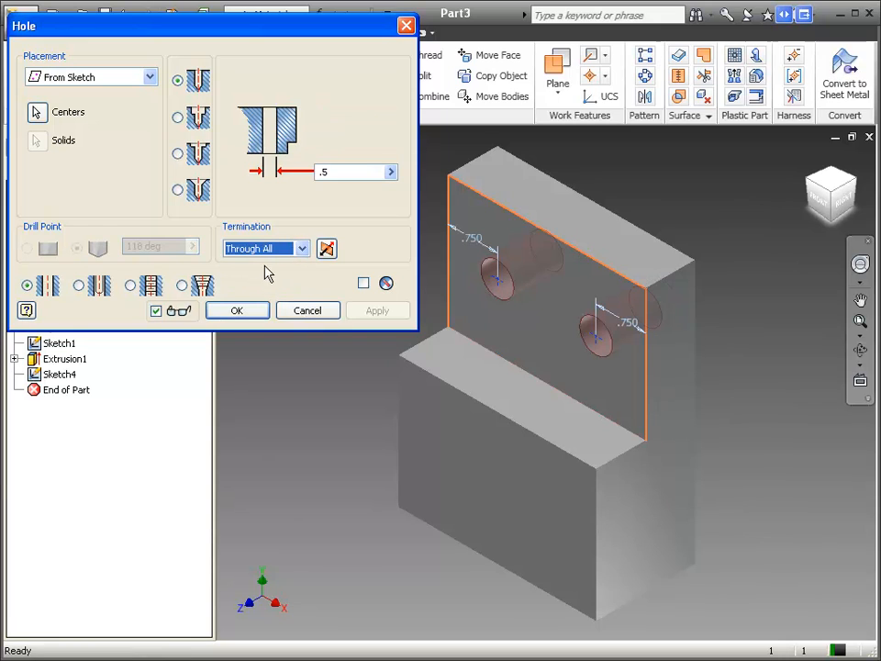
left_click(236, 312)
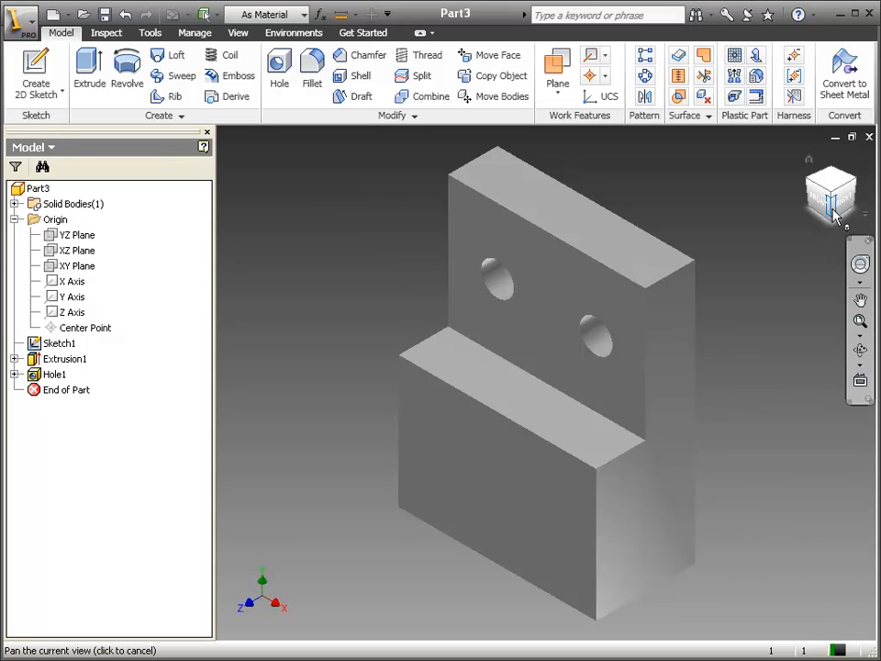
mouse_move(840, 207)
left_mouse_down()
mouse_move(860, 167)
mouse_move(879, 175)
mouse_move(821, 191)
left_mouse_up()
left_click(809, 159)
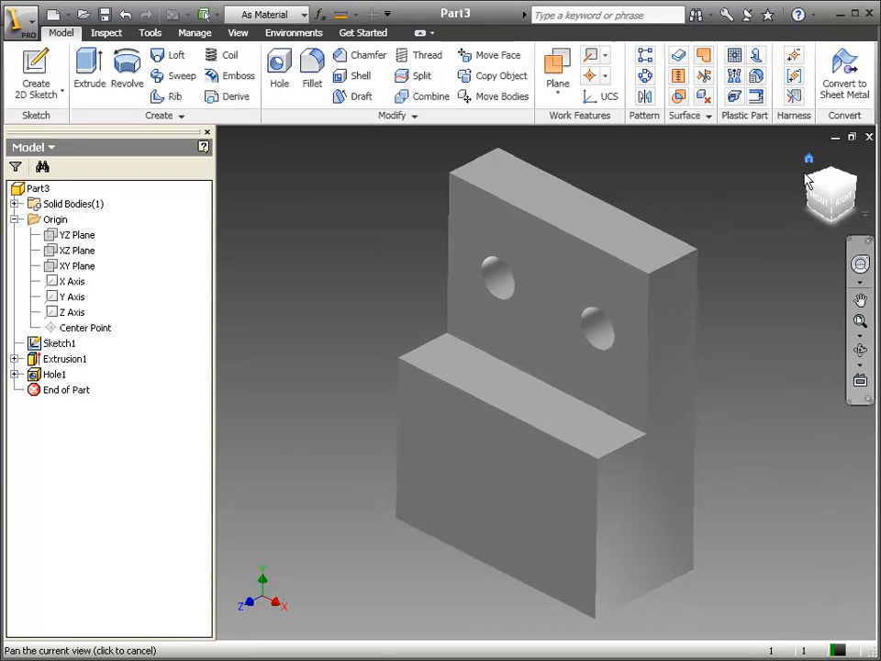